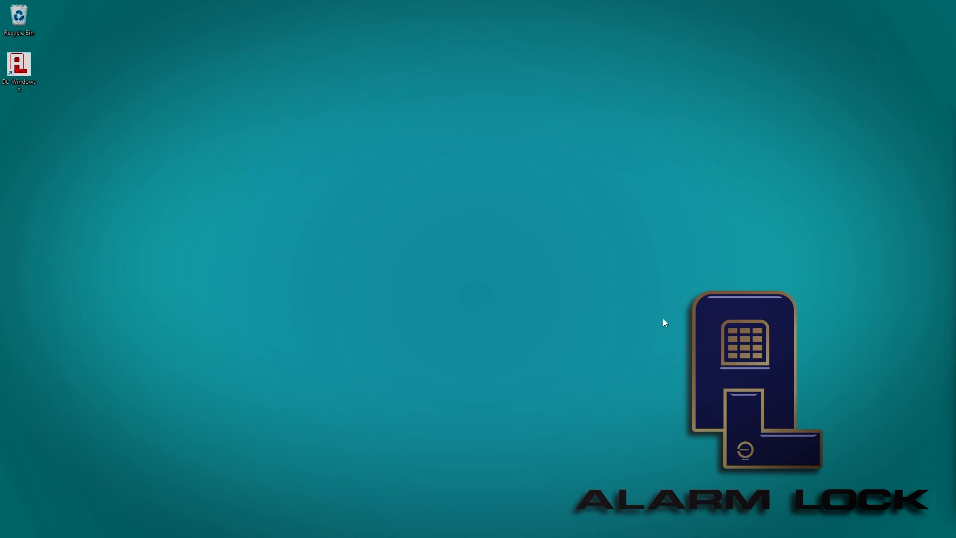
Step: Find Device Manager through the Windows search, open it and move its window nearer the middle of the desktop
mouse_move(312, 532)
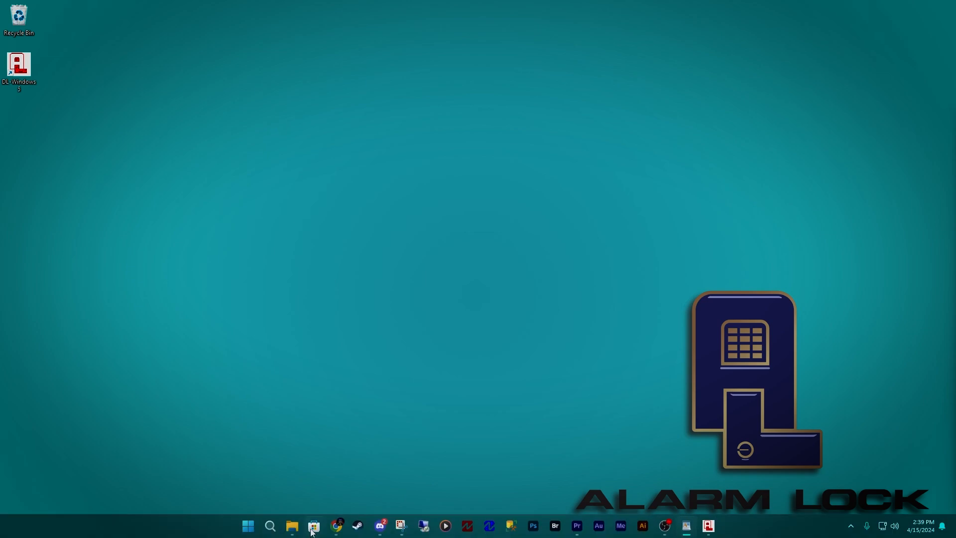
click(269, 527)
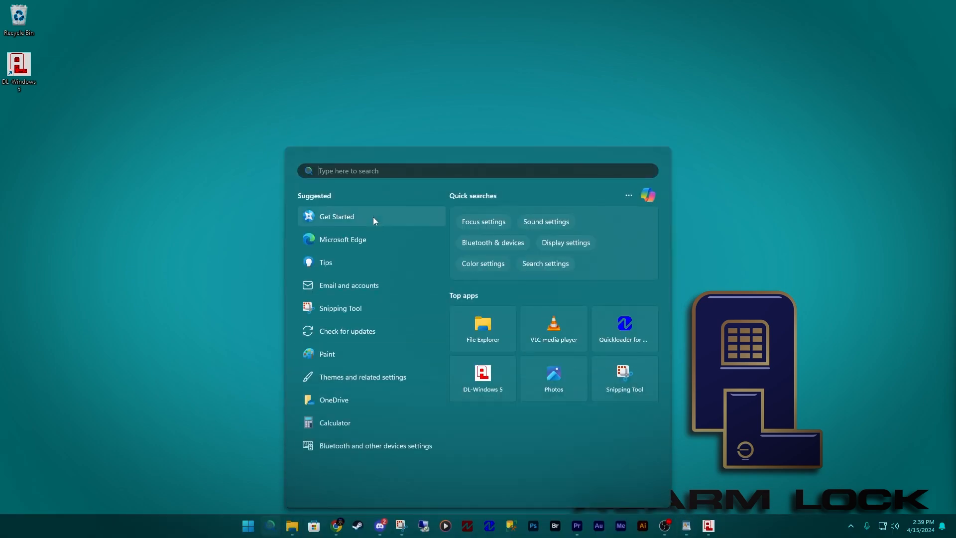
text(D)
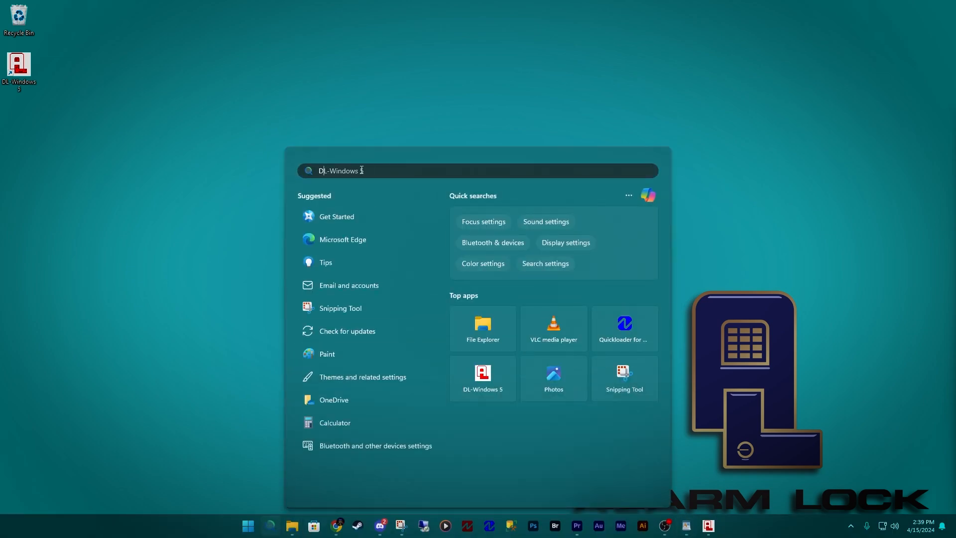
text(evice Manager)
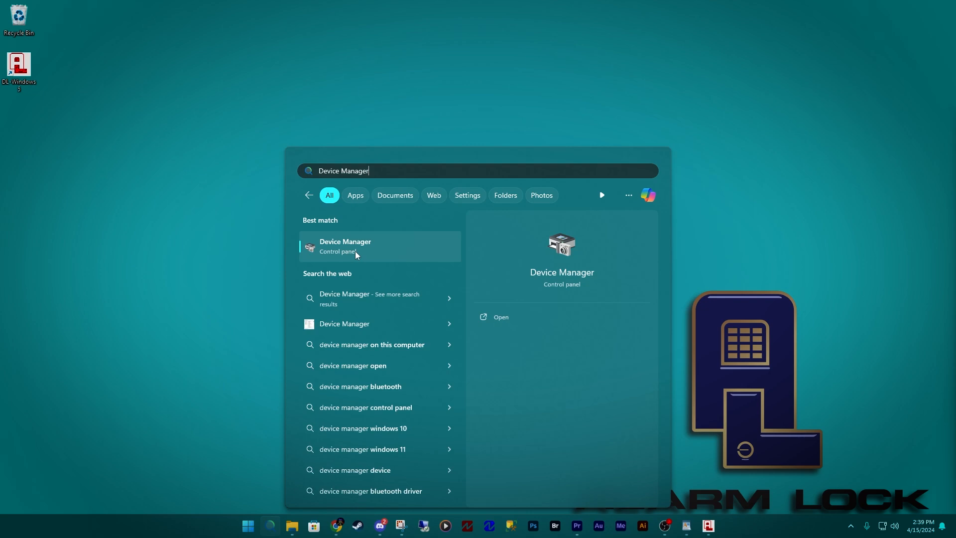
click(356, 252)
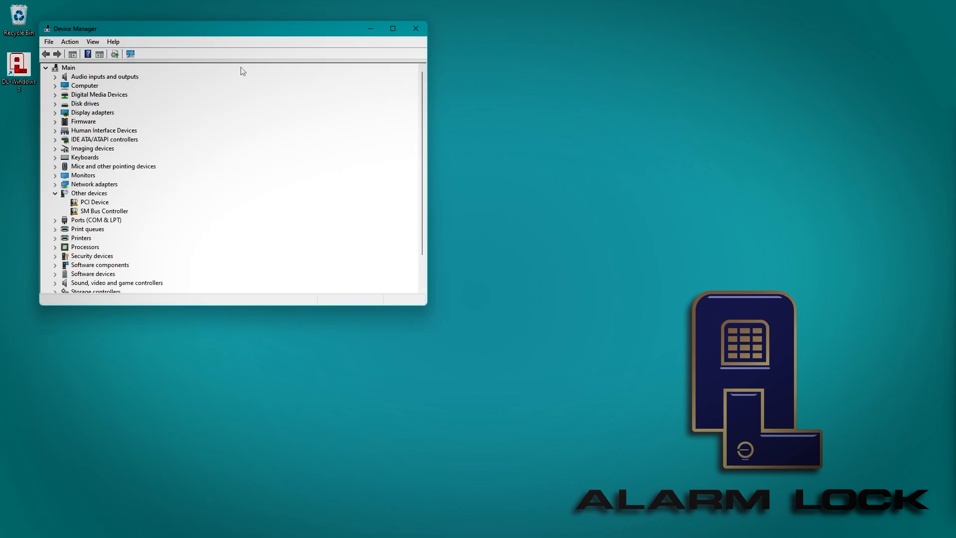
drag(238, 32, 415, 110)
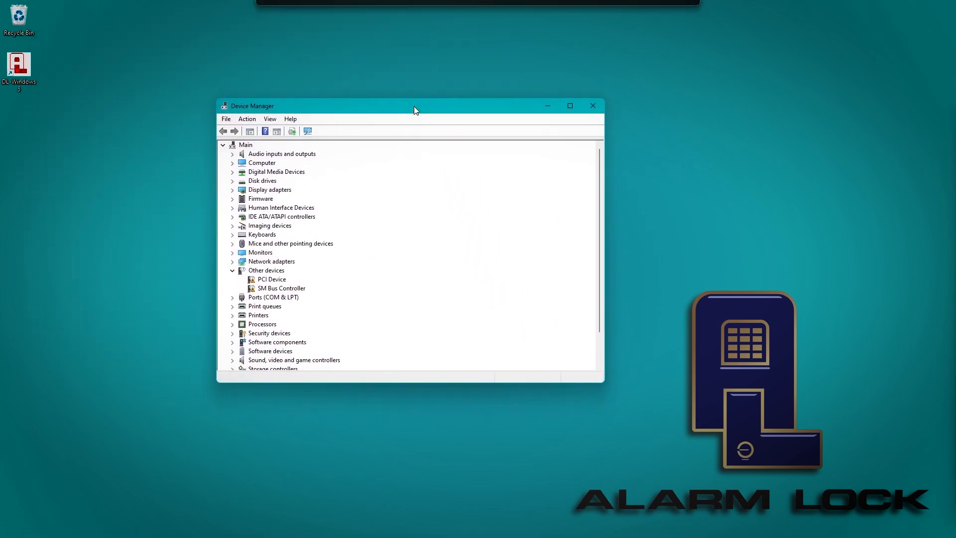
Step: Expand Ports (COM & LPT) and show the driver properties of the Silicon Labs CP210x USB to UART Bridge (COM4)
scroll(302, 229, down, 2)
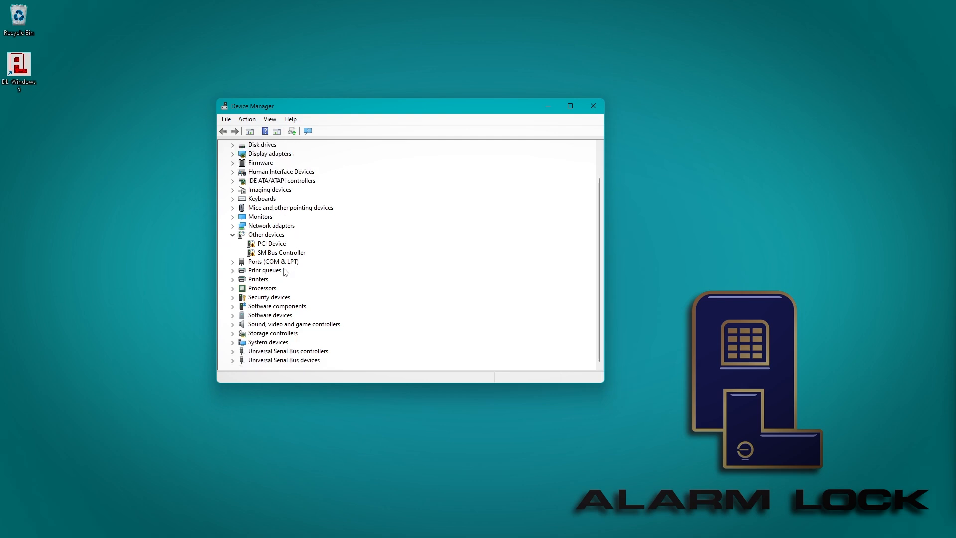
click(232, 262)
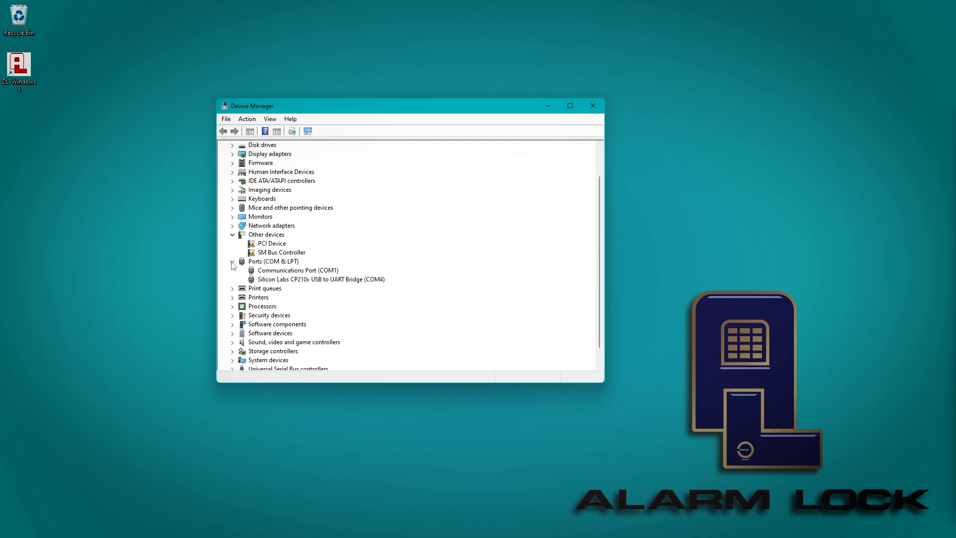
click(376, 282)
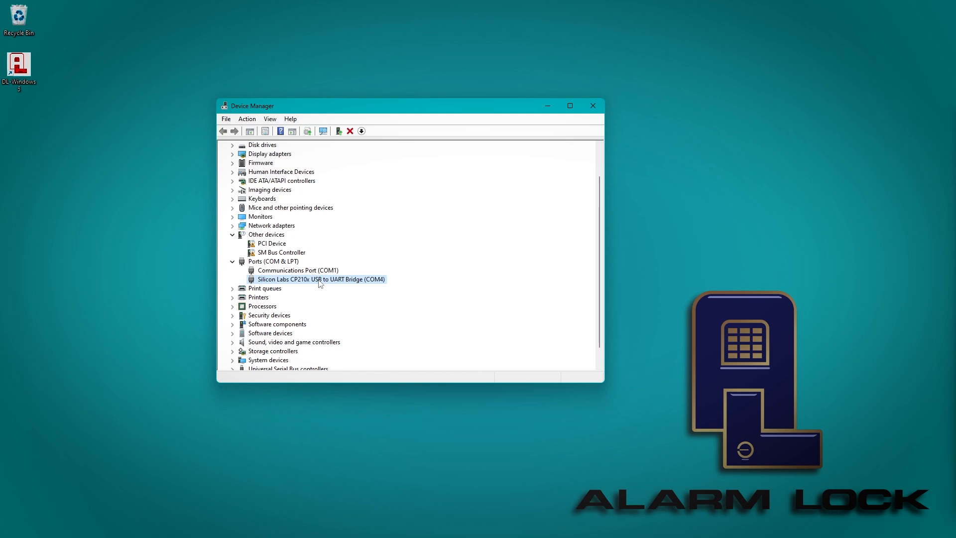
right_click(319, 279)
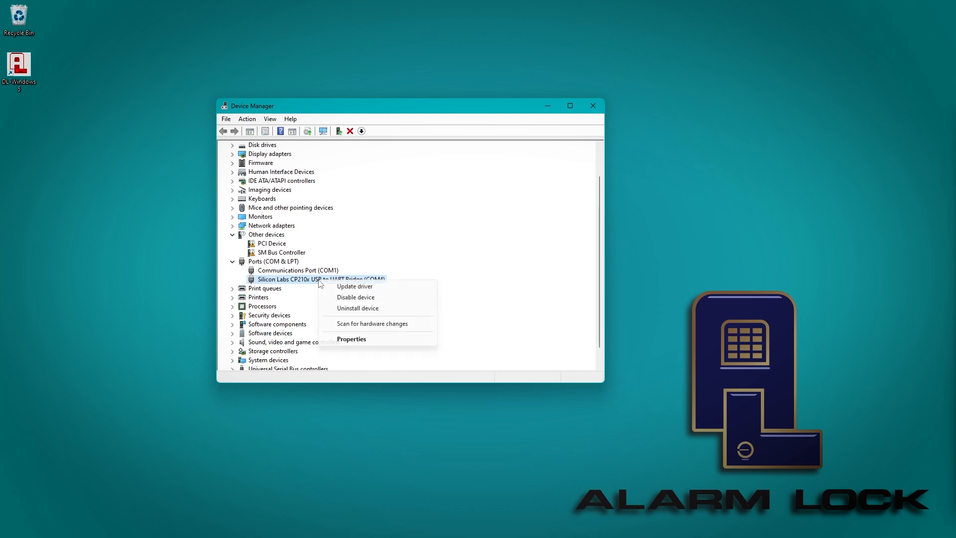
click(357, 342)
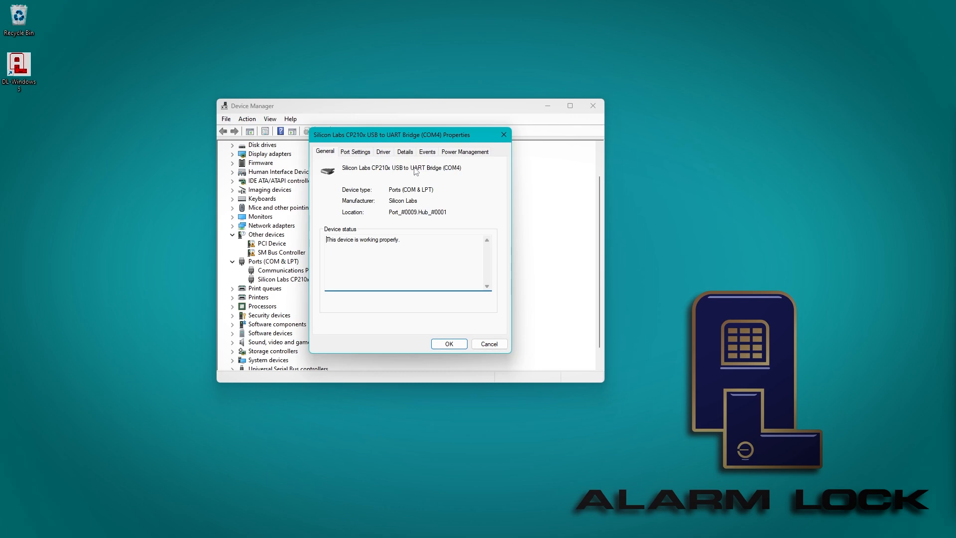
click(383, 152)
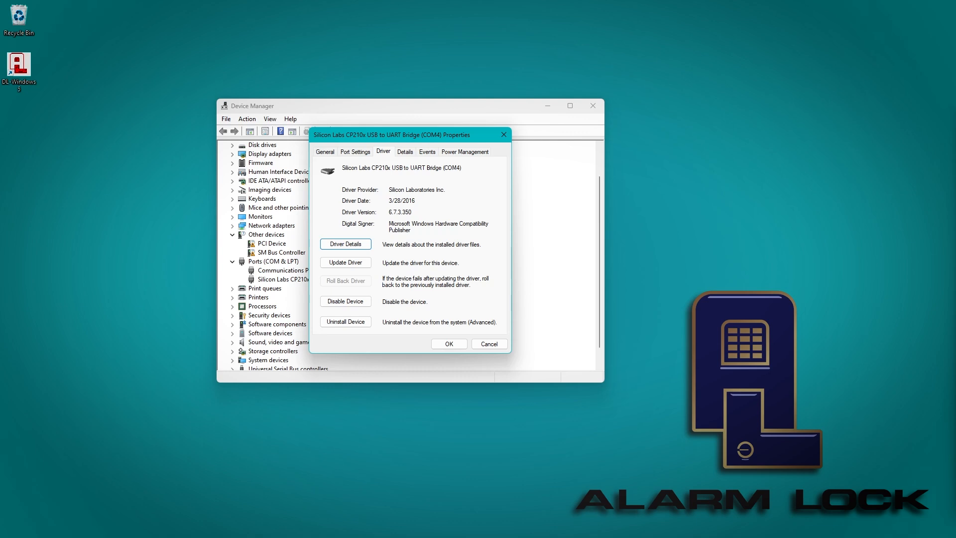
Step: Uninstall the Silicon Labs CP210x USB to UART Bridge device with the option to attempt removing its driver
click(356, 322)
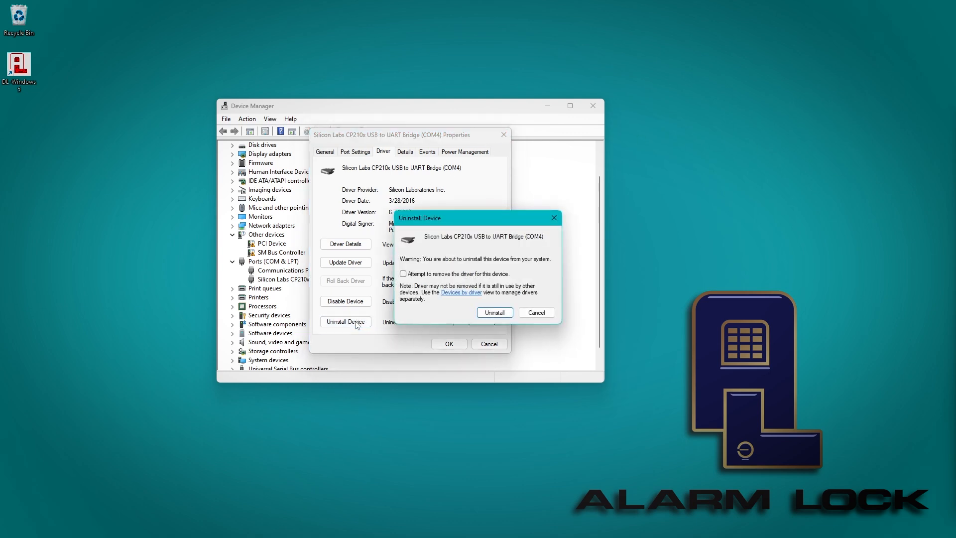
click(403, 274)
click(493, 312)
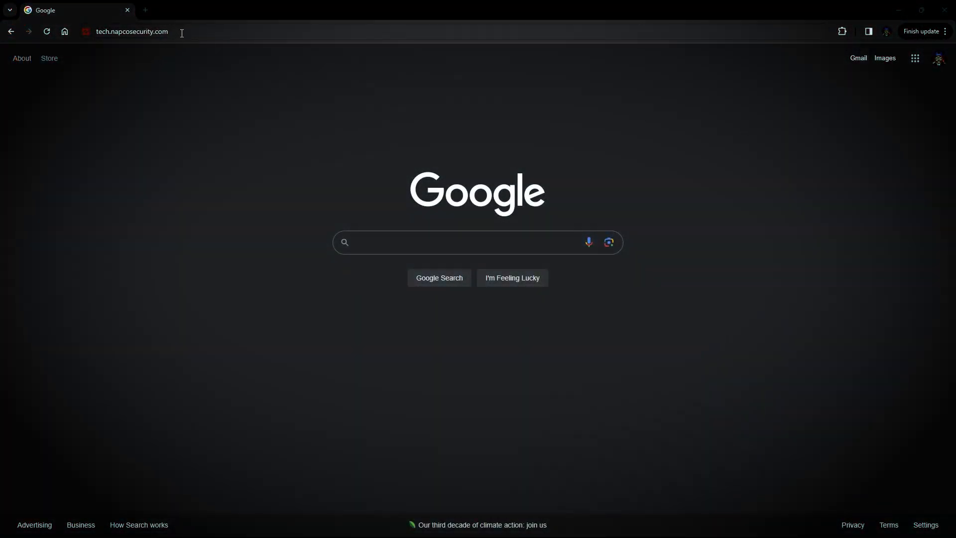
Step: In the web browser, go to tech.napcosecurity.com and open the Alarm Lock software downloads page
click(183, 31)
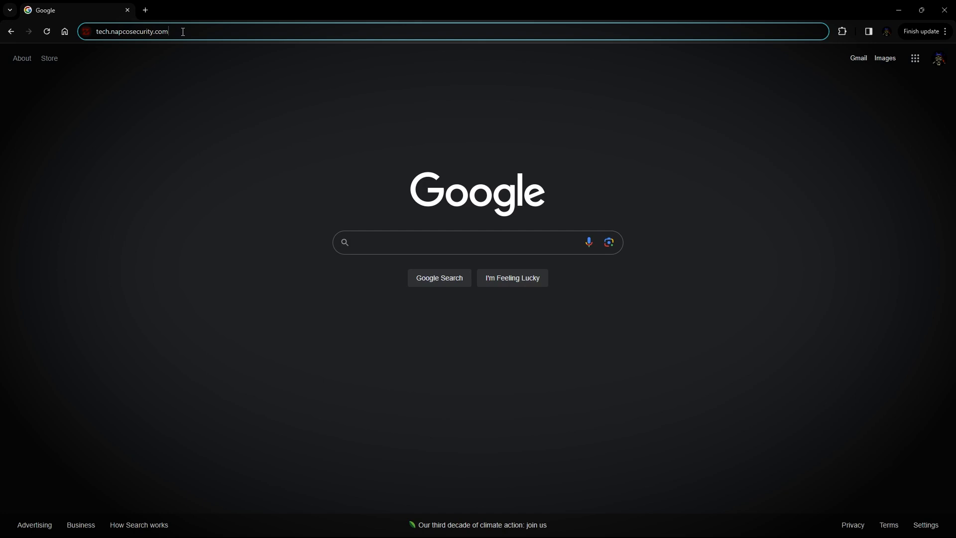
key(Return)
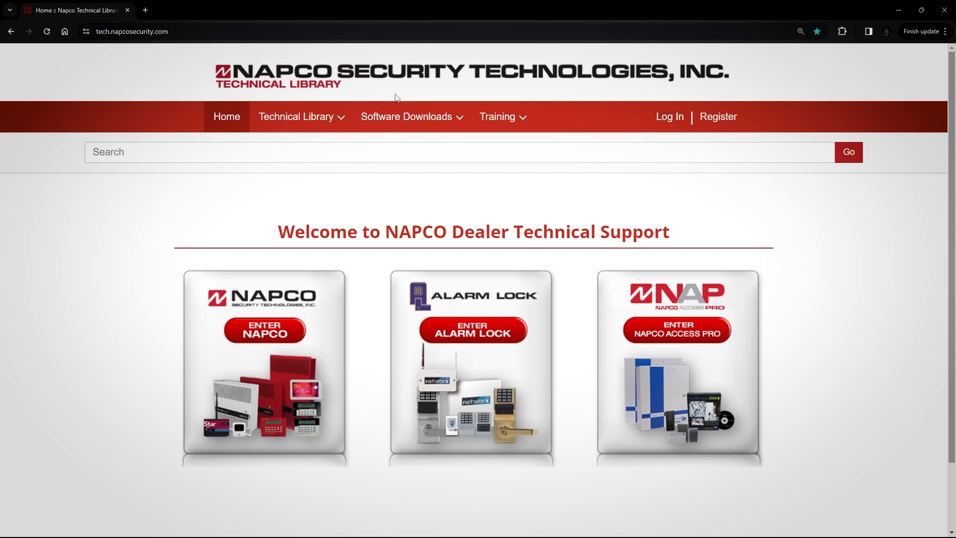
mouse_move(402, 116)
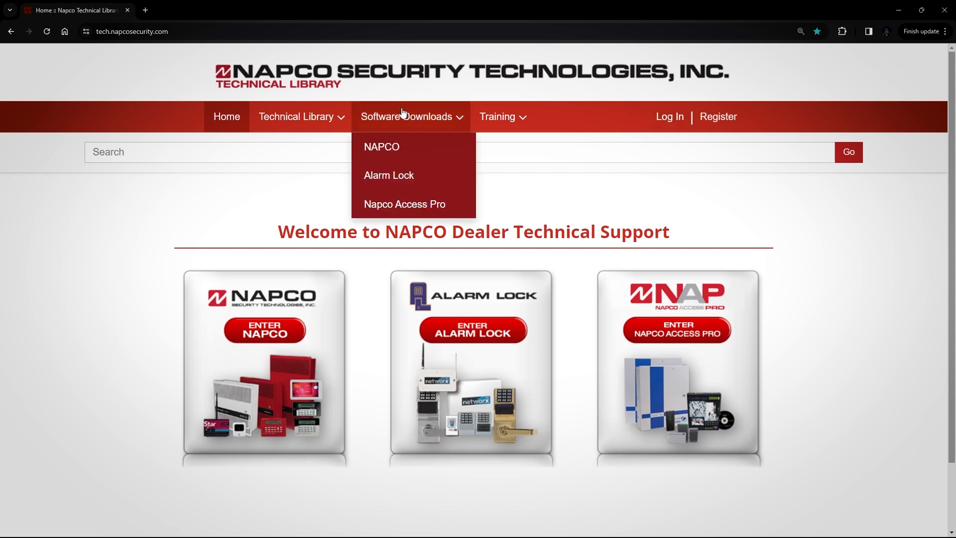
click(403, 182)
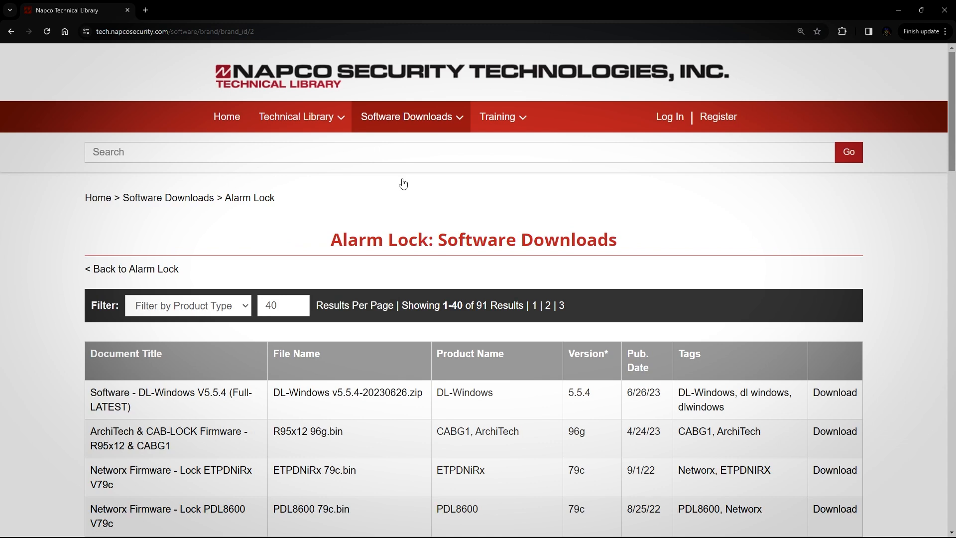
Step: Filter the downloads by the DL-Windows product type and download Software - DL-Windows V5.5.4 (Full-LATEST)
click(224, 312)
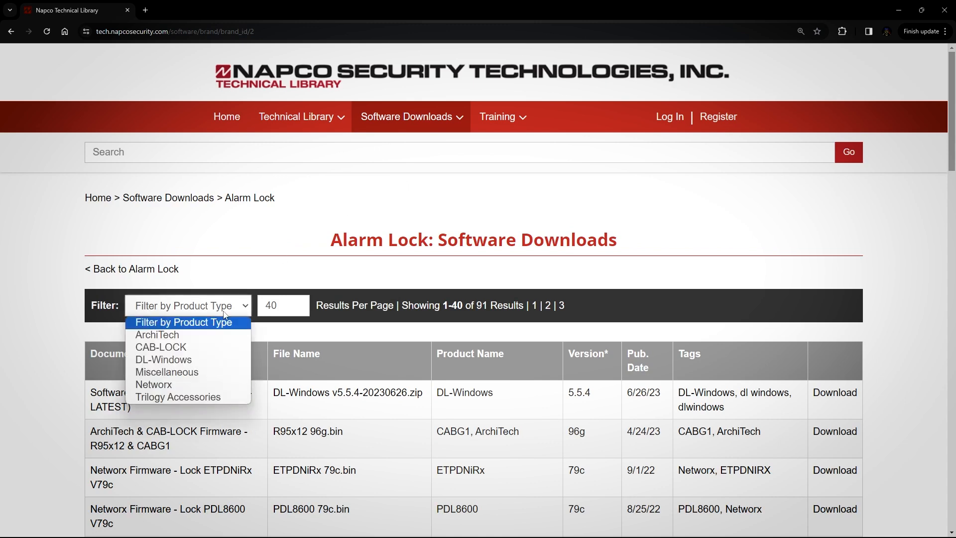
click(188, 359)
scroll(724, 215, down, 1)
scroll(722, 214, down, 2)
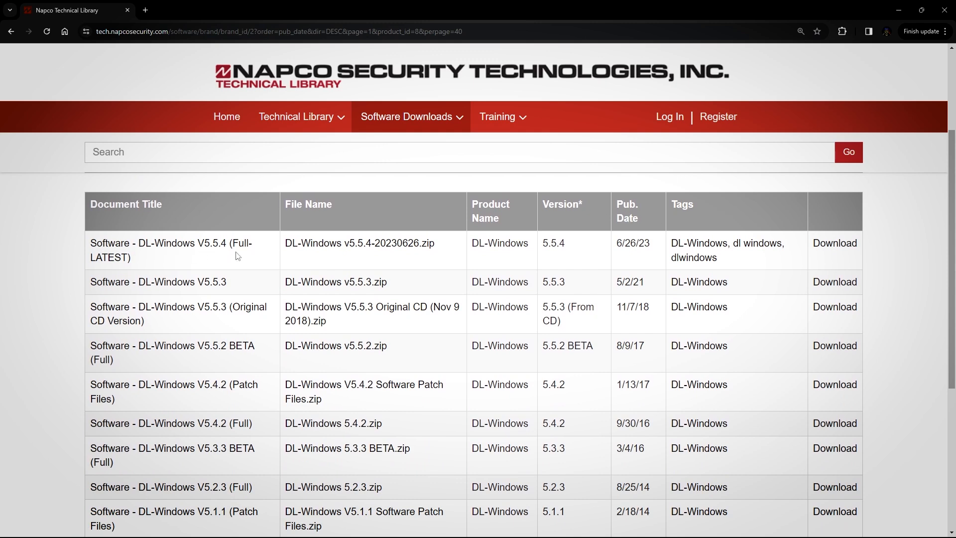
click(841, 247)
Step: Switch to File Explorer and open the Downloads folder containing the DL-Windows zip file
mouse_move(486, 519)
mouse_move(306, 535)
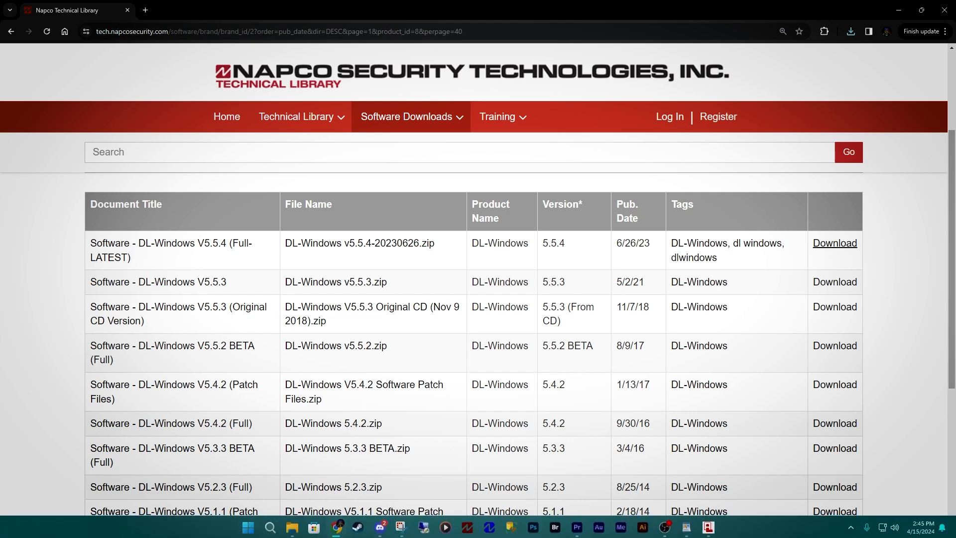
click(293, 526)
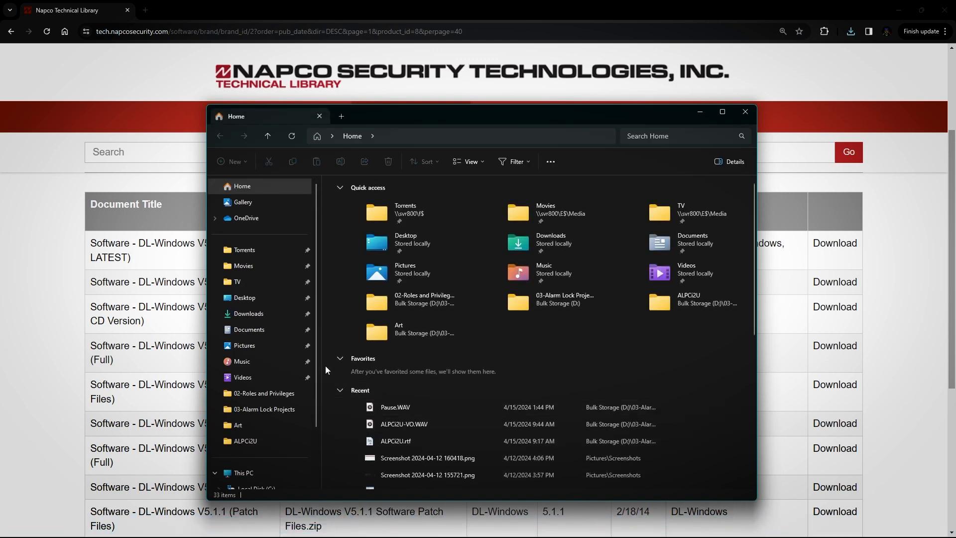
click(270, 317)
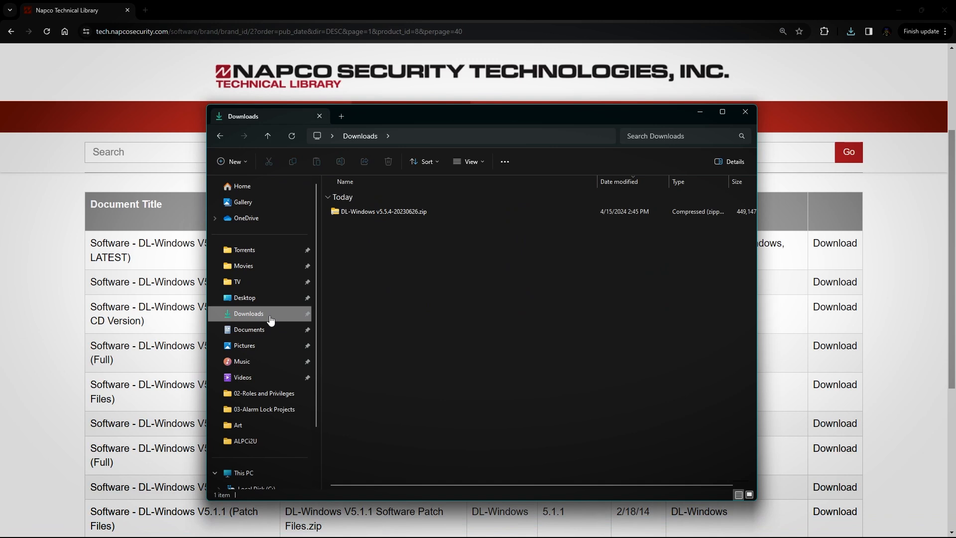
click(469, 162)
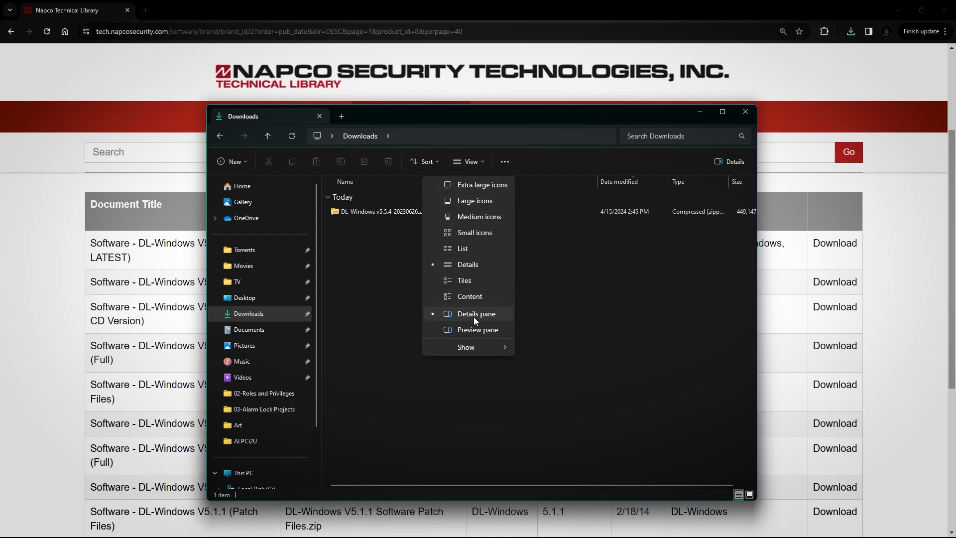
click(383, 239)
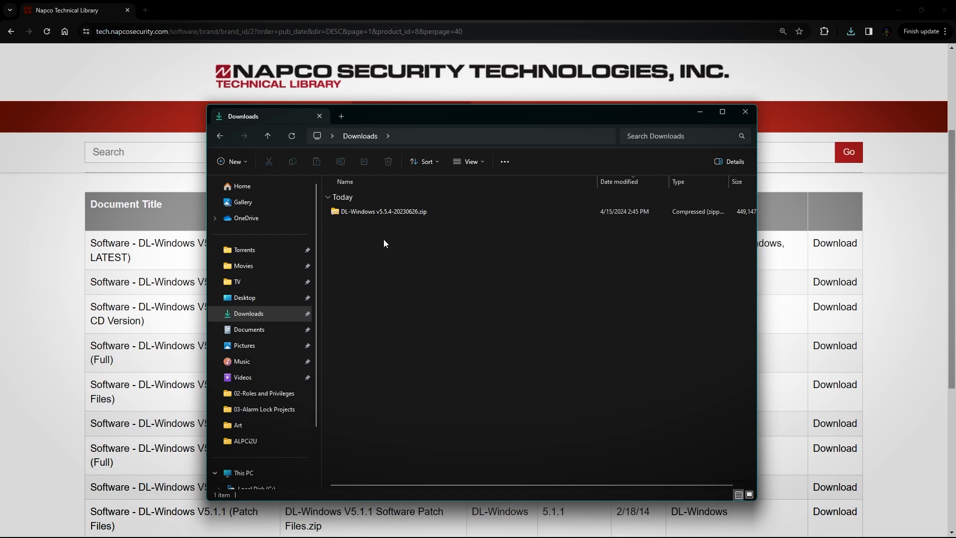
Step: Extract DL-Windows v5.5.4-20230626.zip to the default destination folder, showing the extracted files when complete
right_click(384, 213)
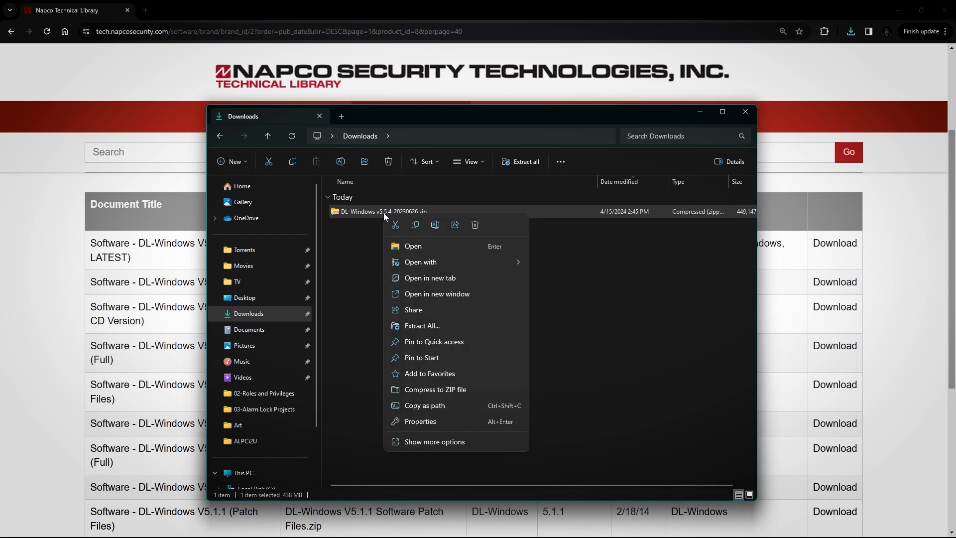
click(423, 327)
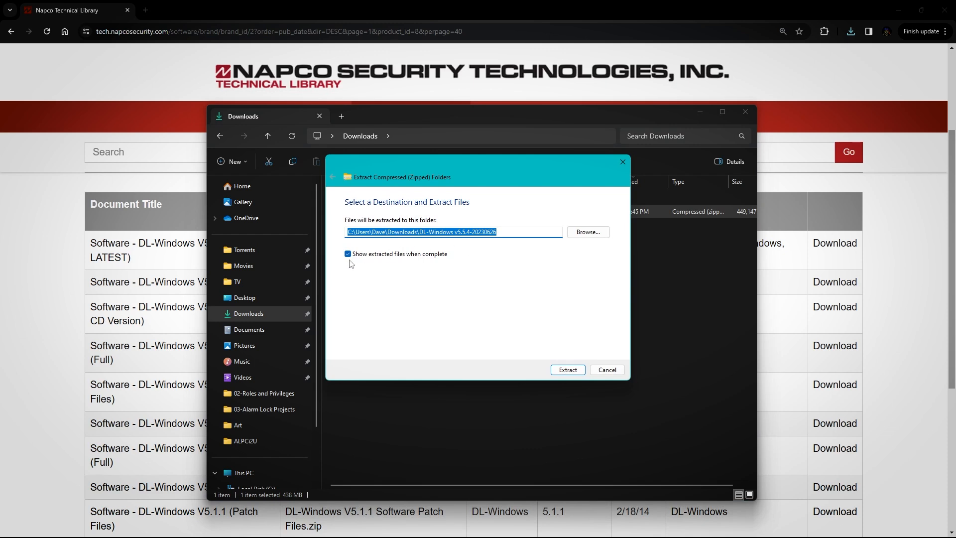
click(568, 370)
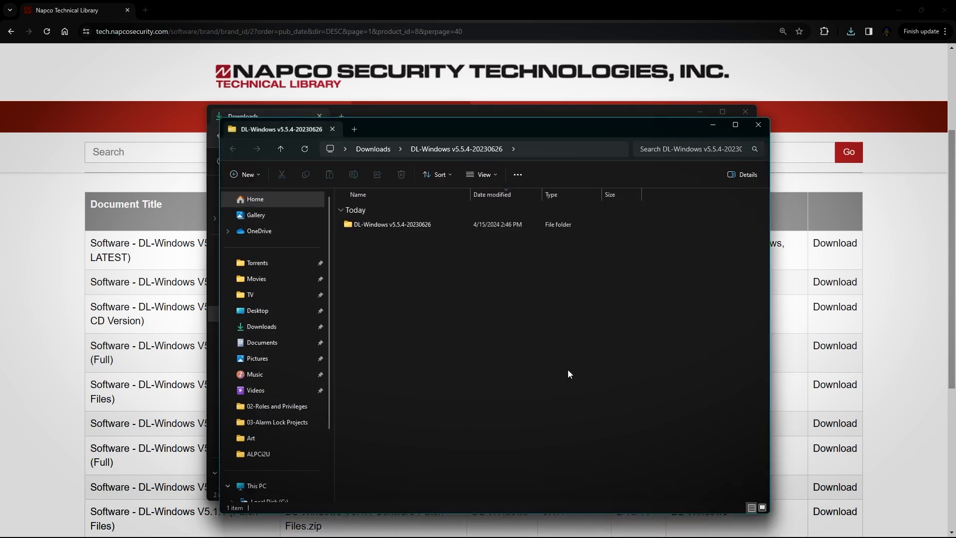
Step: Open the ALPCI2U_ CP210x_Windows_Drivers folder inside the extracted DL-Windows v5.5.4-20230626 folder
double_click(417, 226)
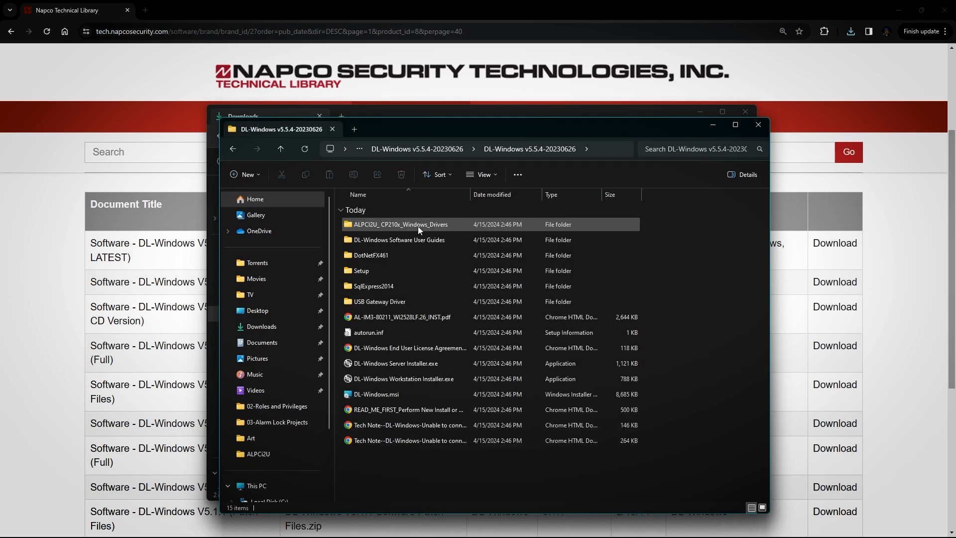
click(411, 225)
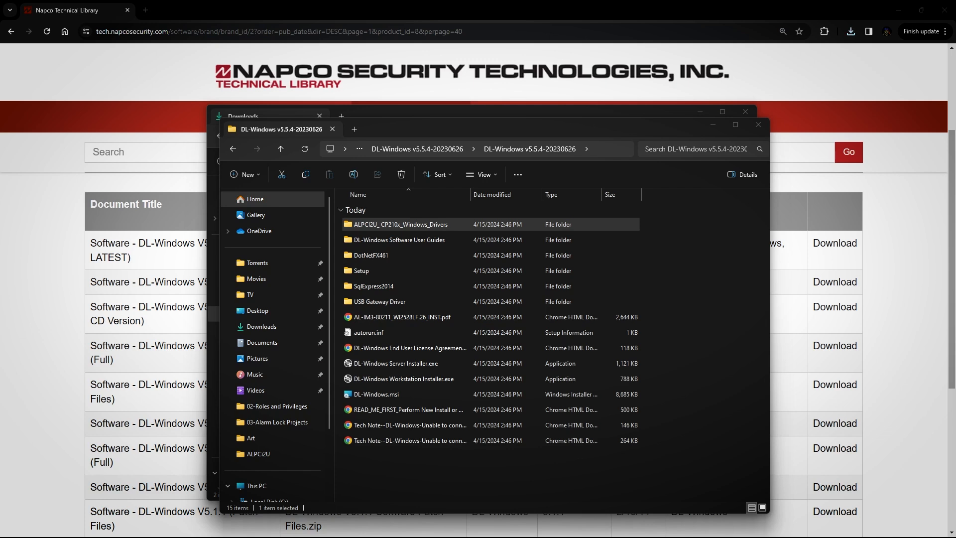
key(Return)
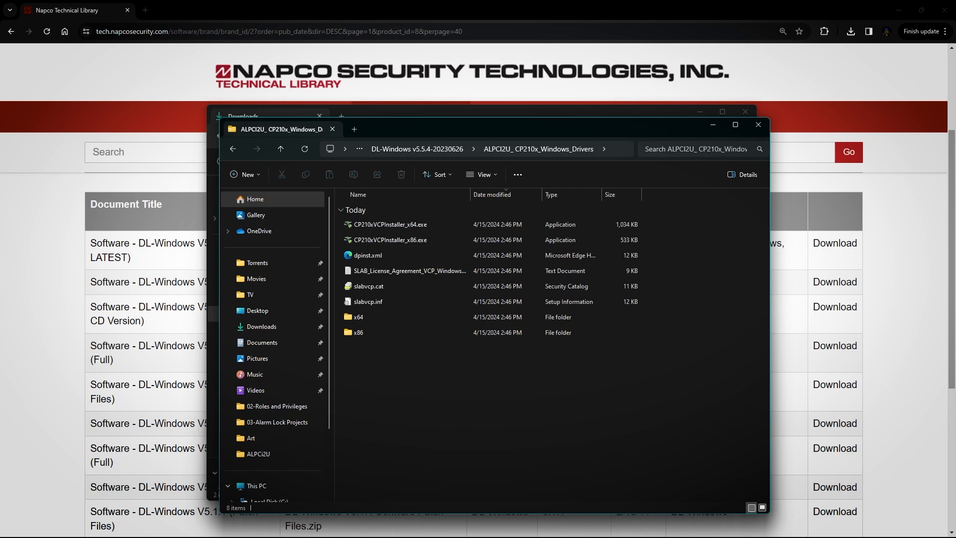
Step: Install the CP210x USB to UART Bridge driver with CP210xVCPInstaller_x64.exe, accepting the license agreement and finishing the wizard
double_click(399, 226)
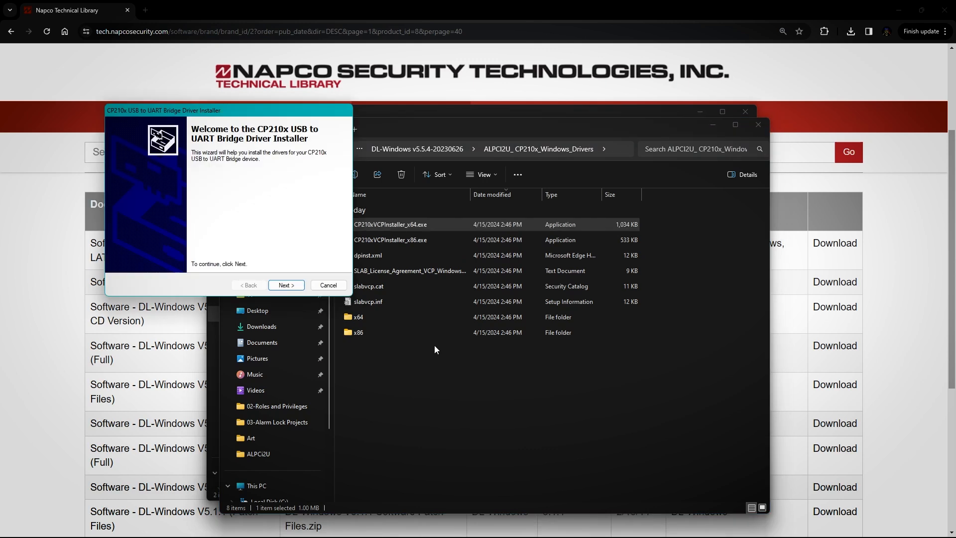
drag(237, 115, 534, 214)
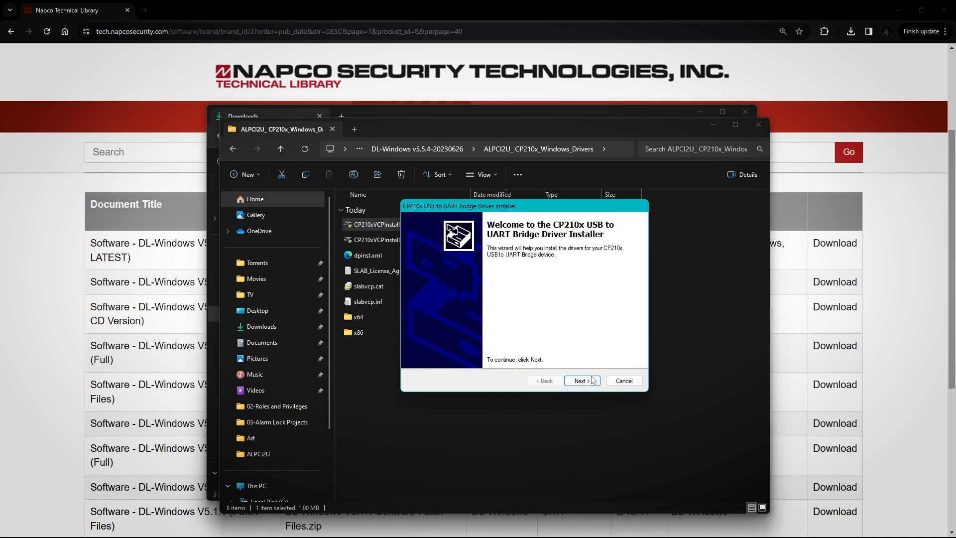
click(592, 381)
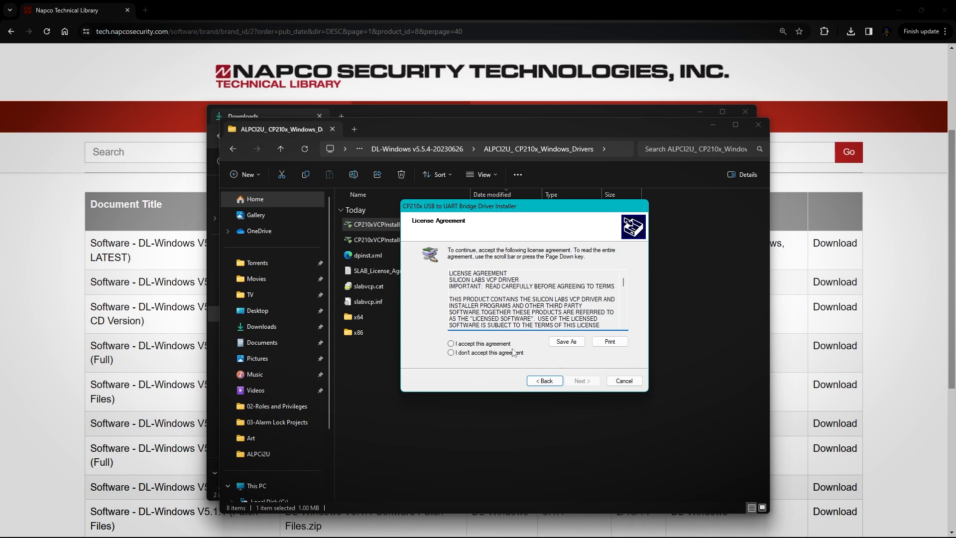
click(451, 343)
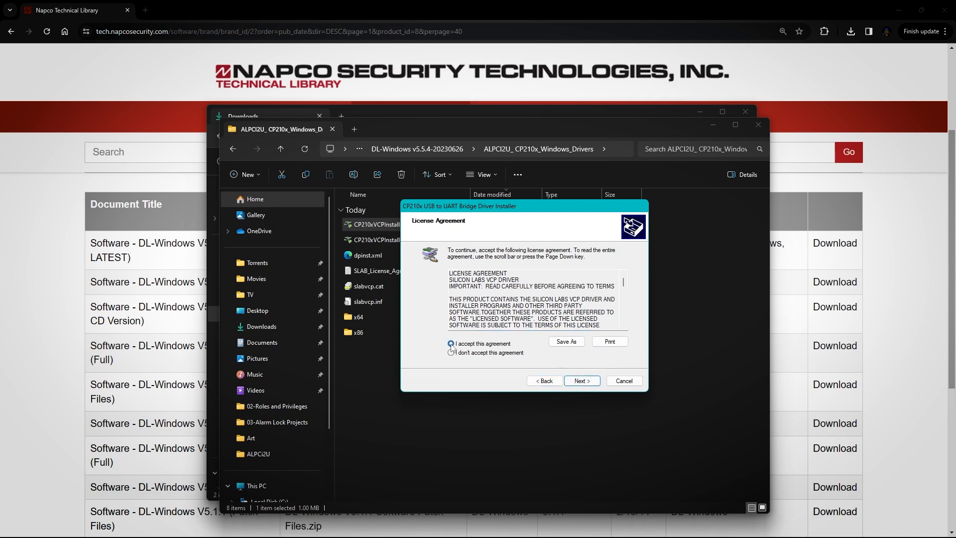
click(587, 385)
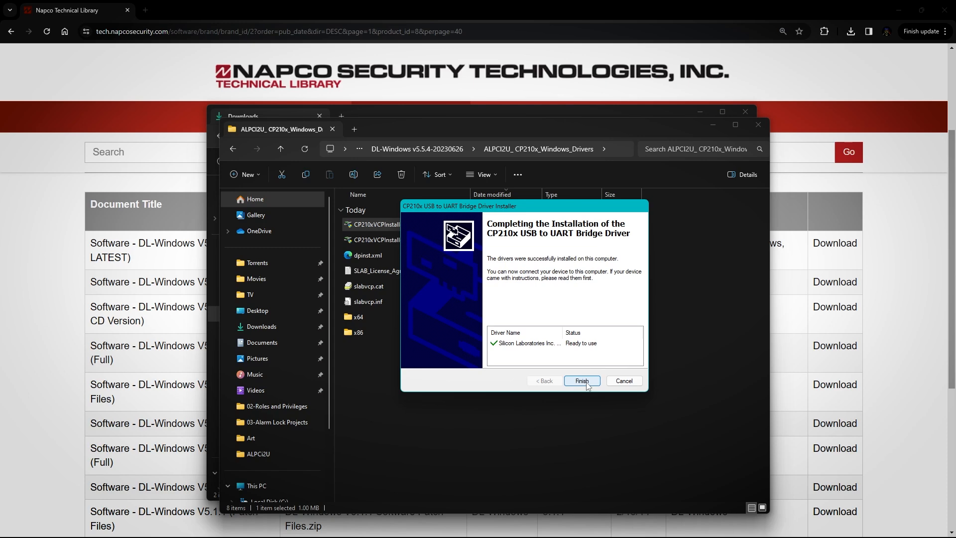
click(582, 381)
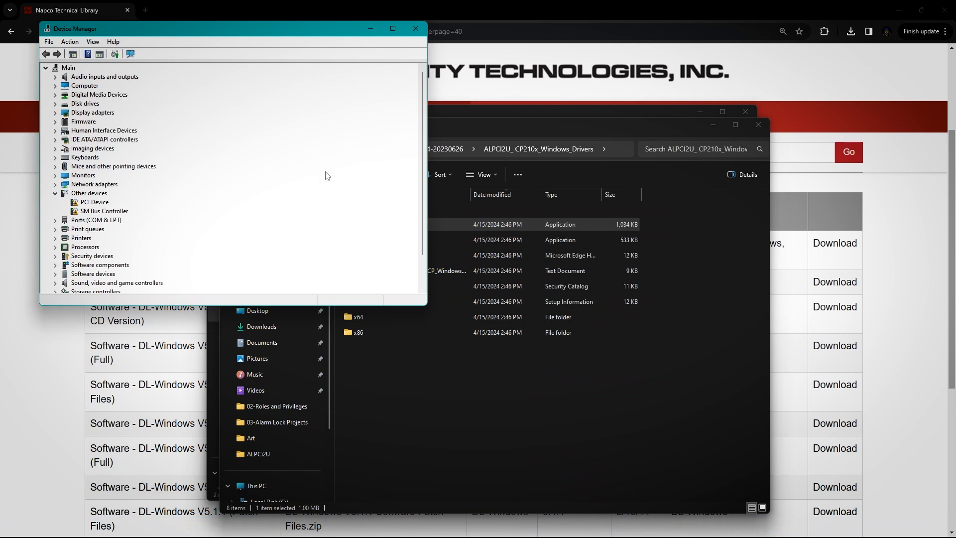
Step: In Device Manager, find the Silicon Labs CP210x USB to UART Bridge under Ports (COM & LPT) and view the driver information in its properties
drag(227, 29, 483, 151)
scroll(355, 267, down, 2)
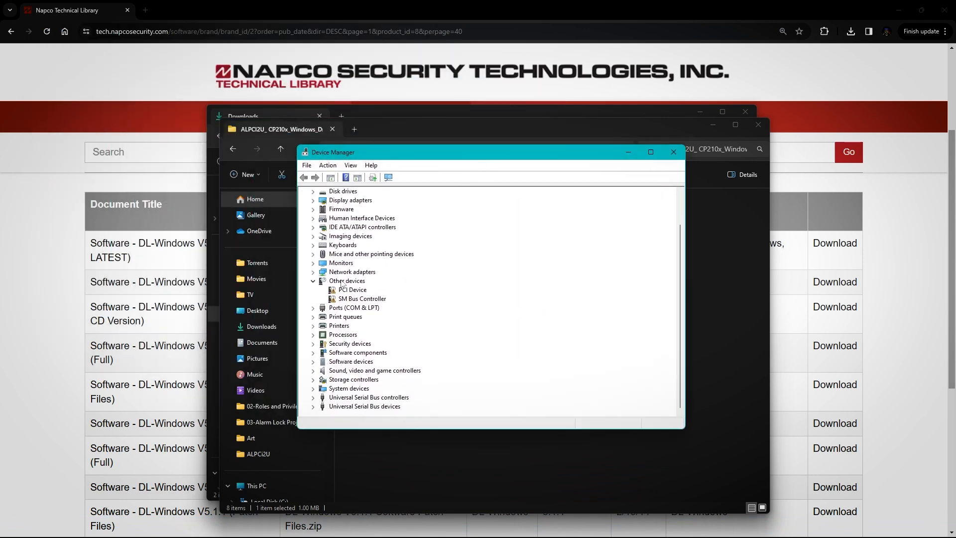
click(314, 308)
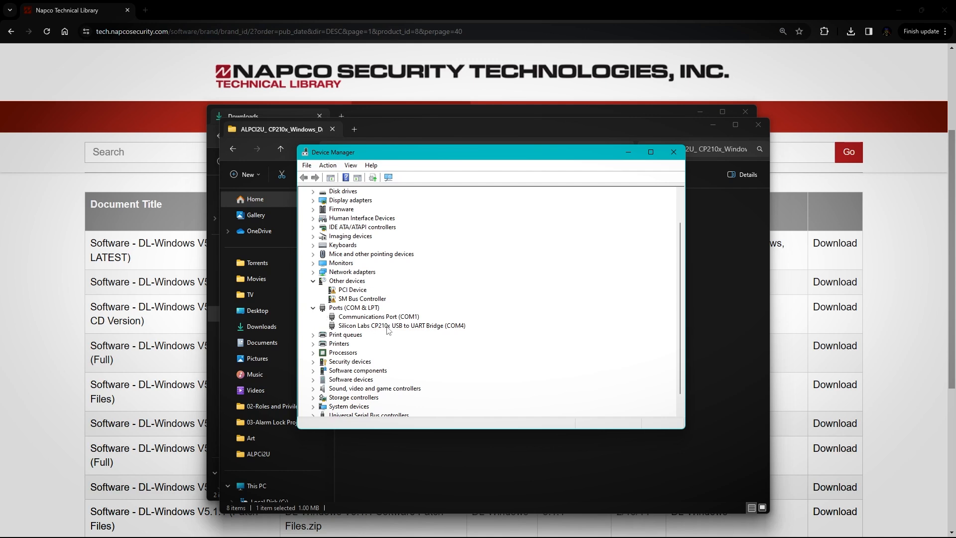
click(388, 326)
right_click(388, 329)
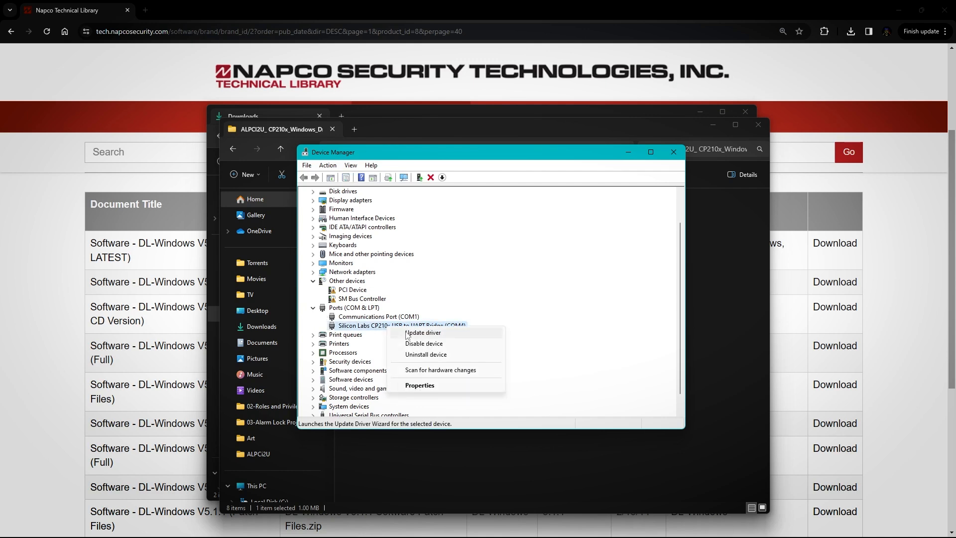
click(427, 388)
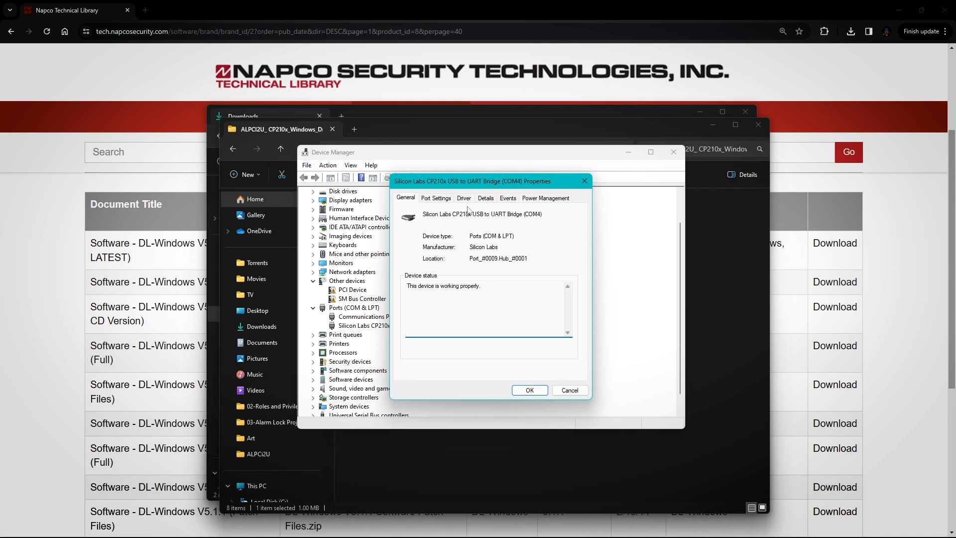
click(463, 198)
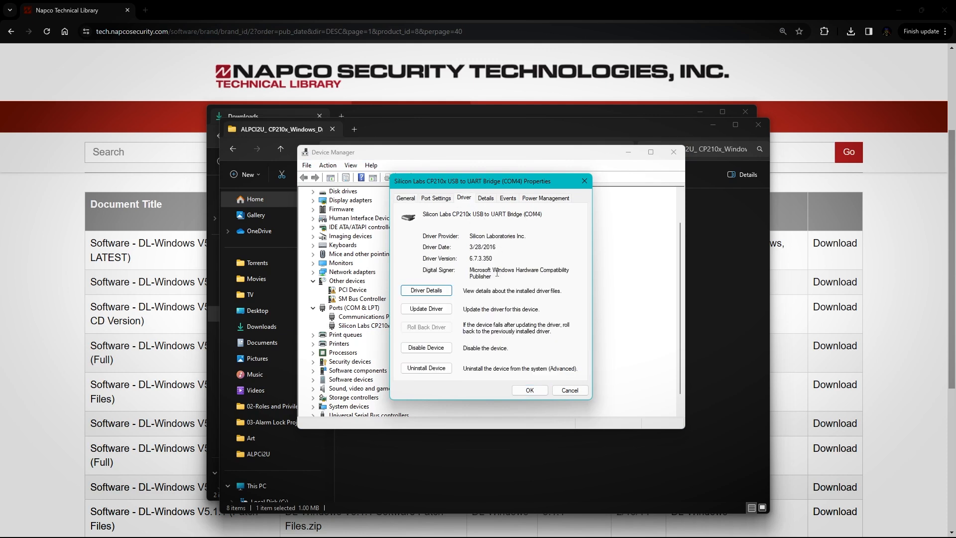